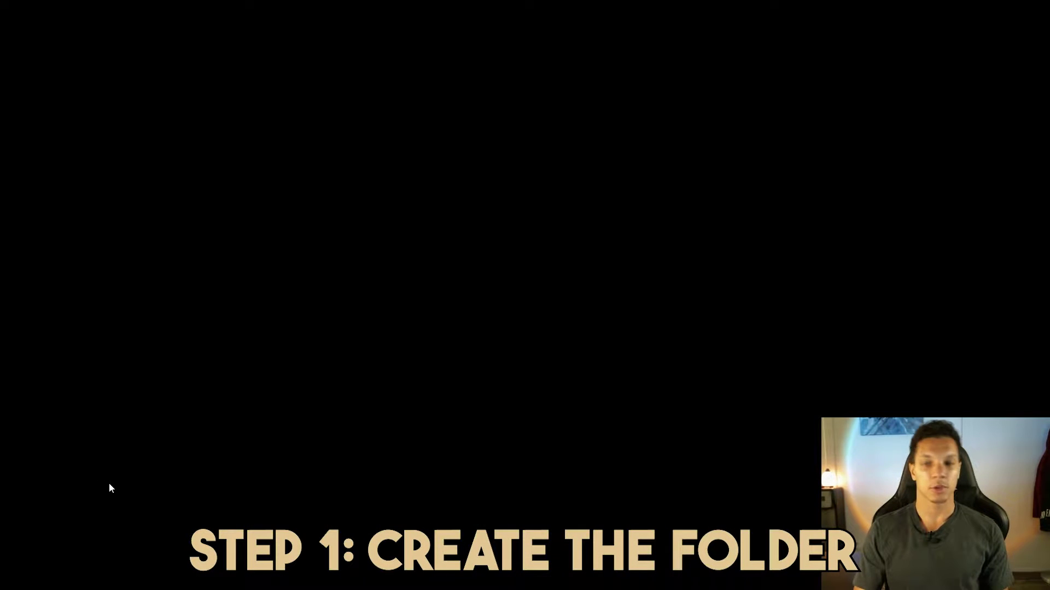
From the desktop context menu, create a new folder on the desktop
{"action": "right_click", "coordinate": [312, 205]}
{"action": "mouse_move", "coordinate": [349, 293]}
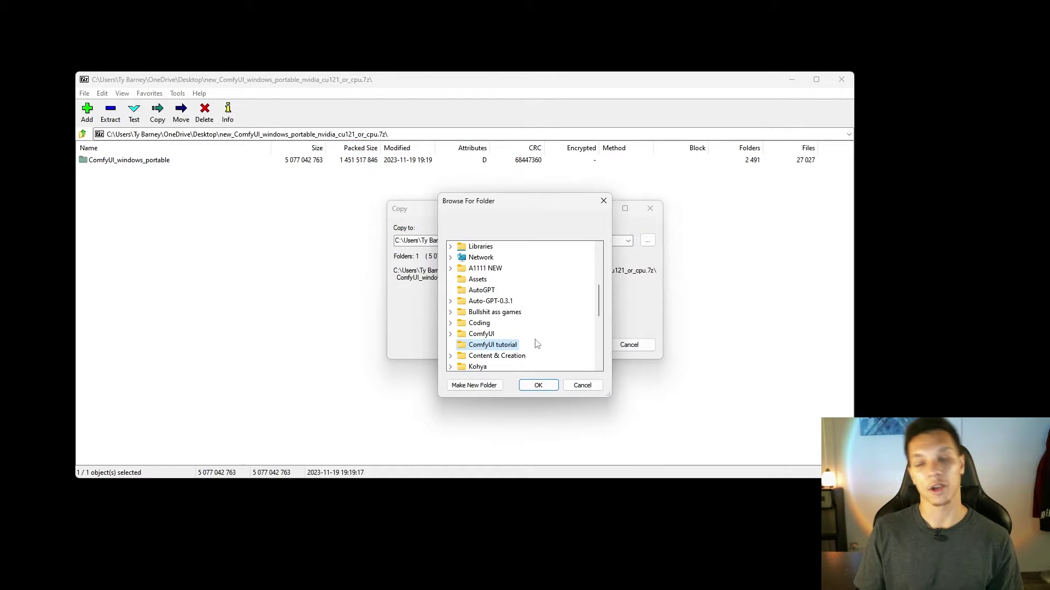
Confirm the ComfyUI tutorial folder as destination and extract ComfyUI_windows_portable there
{"action": "left_click", "coordinate": [553, 385]}
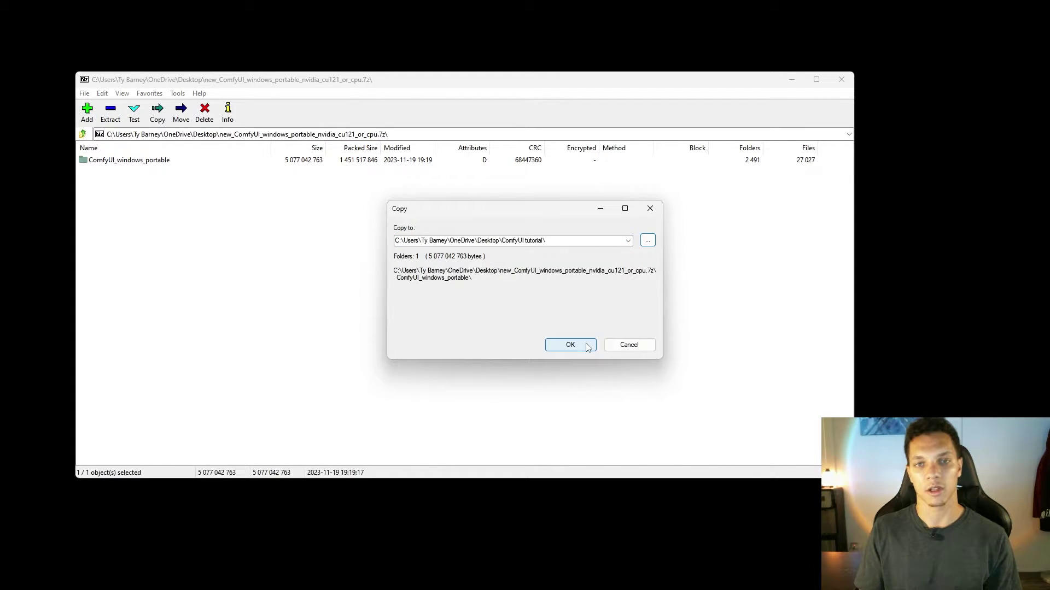
{"action": "left_click", "coordinate": [570, 345]}
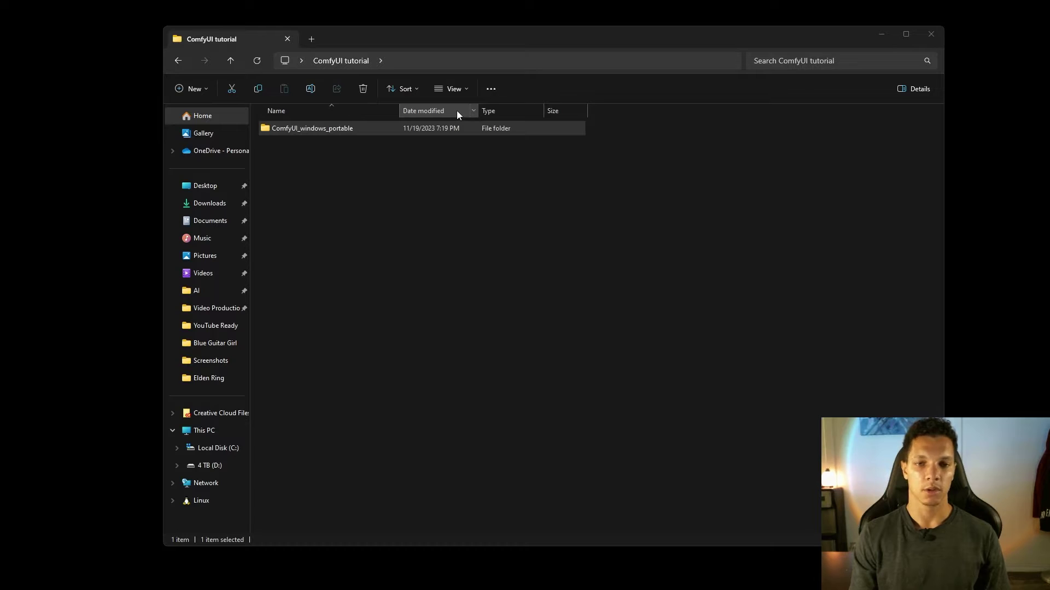
Go into ComfyUI_windows_portable > ComfyUI and open extra_model_paths.yaml.example
{"action": "left_click", "coordinate": [452, 127]}
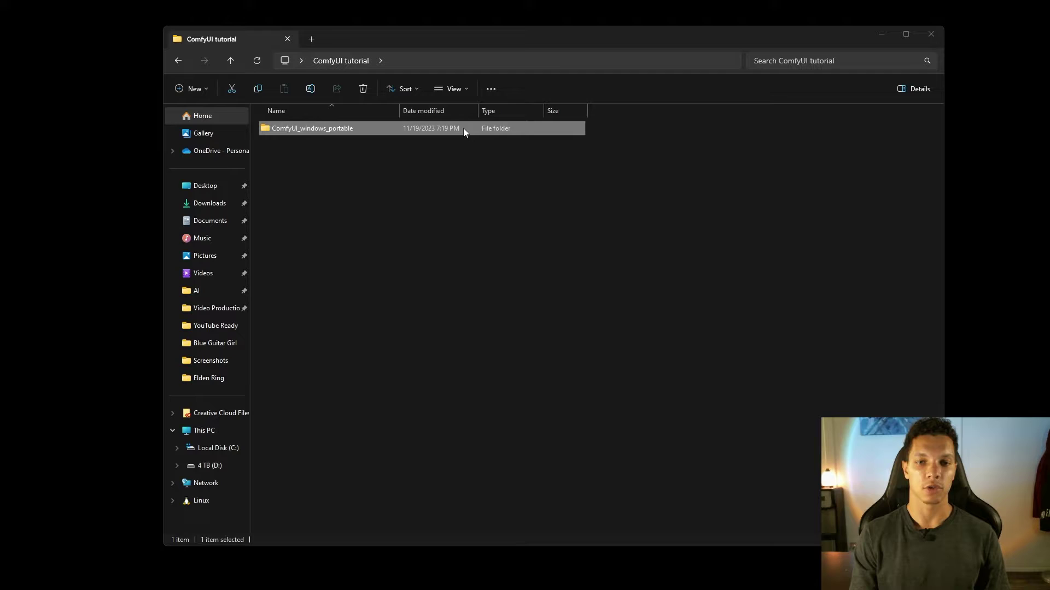
{"action": "double_click", "coordinate": [464, 128]}
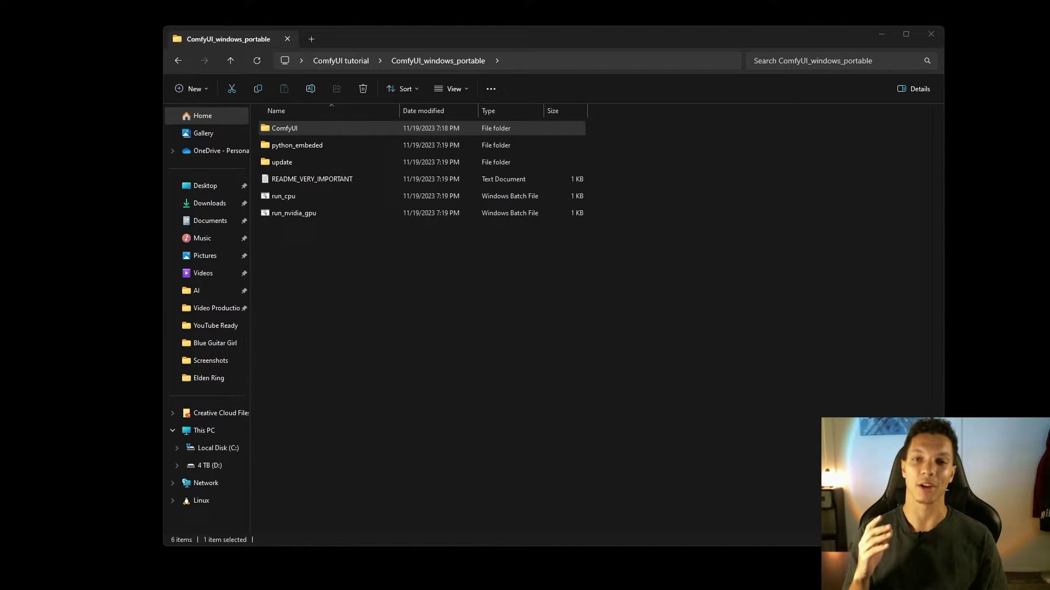
{"action": "double_click", "coordinate": [296, 129]}
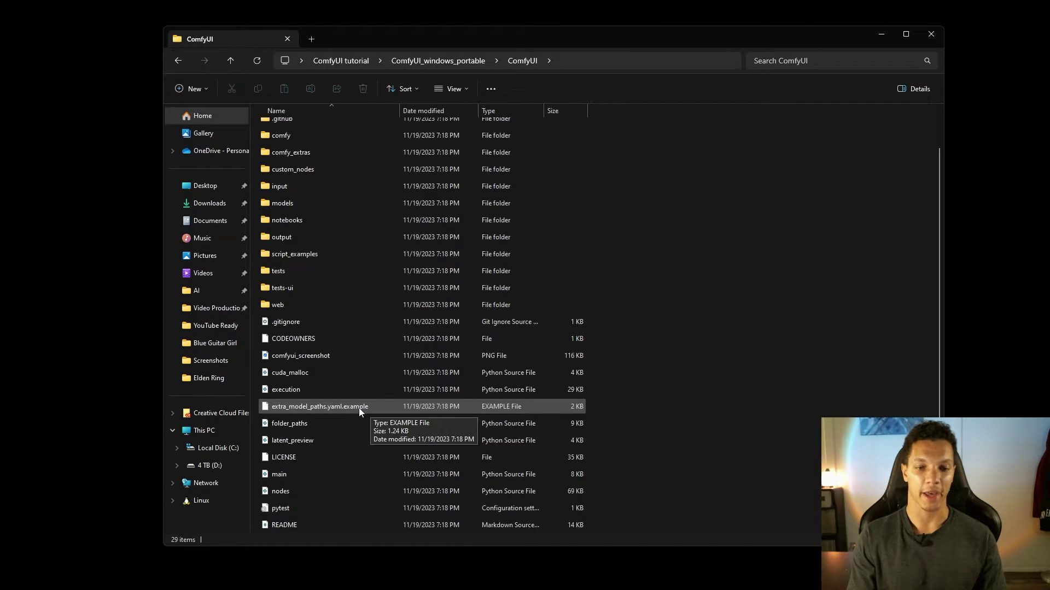
{"action": "double_click", "coordinate": [359, 408]}
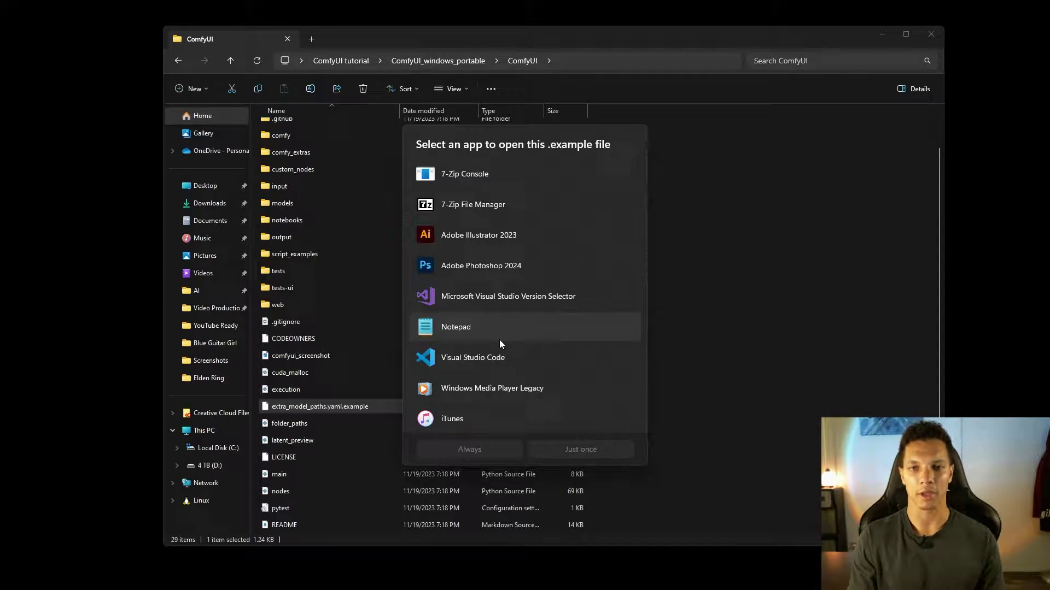
In Notepad, replace the a111 base_path placeholder with the A1111 NEW stable-diffusion-webui folder path
{"action": "double_click", "coordinate": [499, 341]}
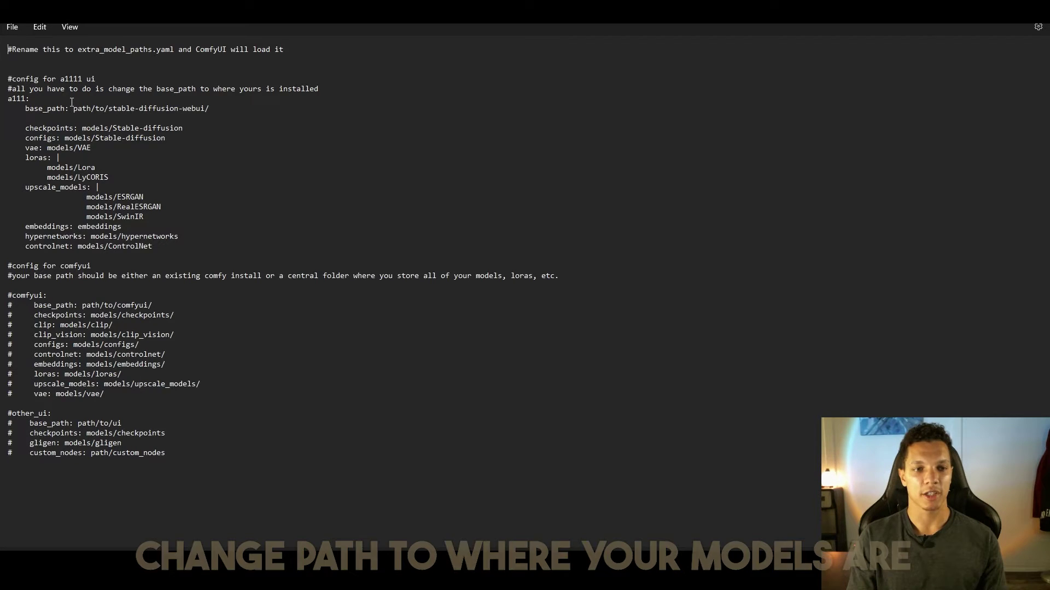
{"action": "left_click_drag", "start_coordinate": [73, 112], "coordinate": [211, 115]}
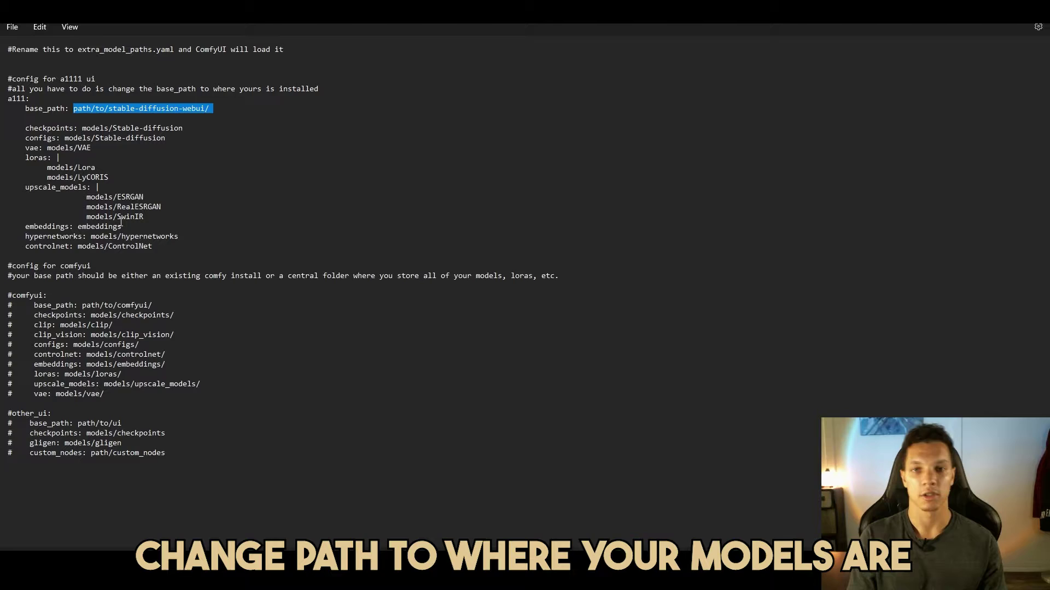
{"action": "key", "text": "alt+Tab"}
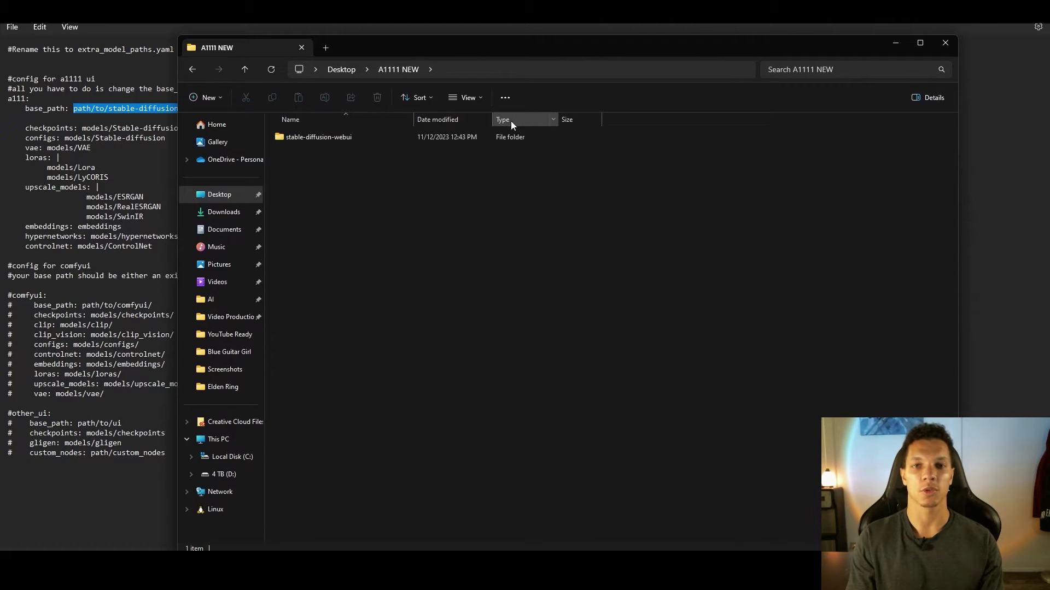
{"action": "double_click", "coordinate": [404, 137]}
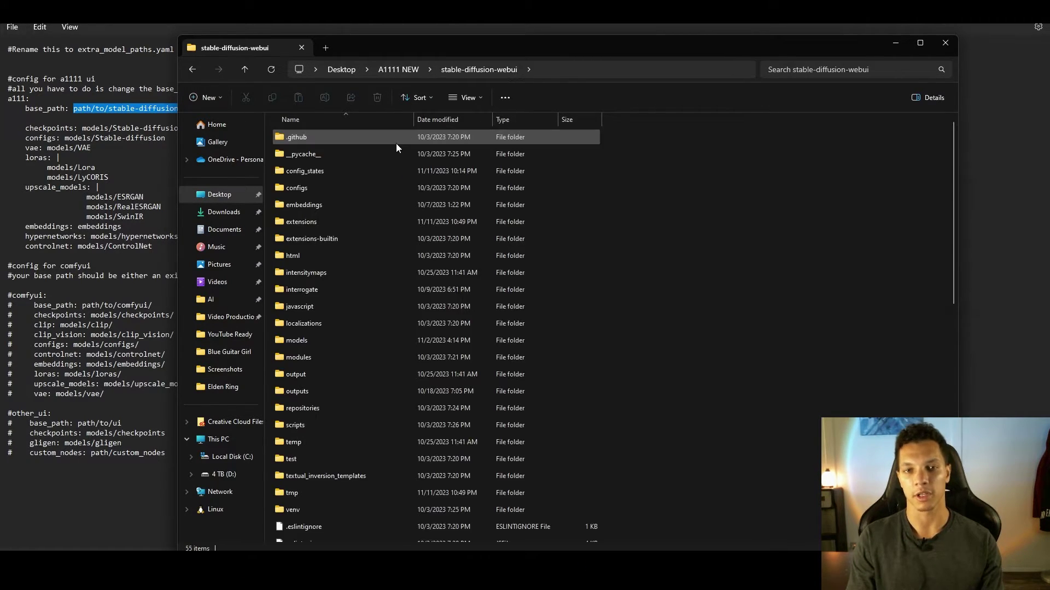
{"action": "left_click", "coordinate": [543, 76]}
{"action": "key", "text": "alt+Tab"}
{"action": "left_click_drag", "start_coordinate": [212, 108], "coordinate": [73, 109]}
{"action": "type", "text": "C:\\Users\\Ty Barney\\OneDrive\\Desktop\\A1111 NEW\\stable-diffusion-webui"}
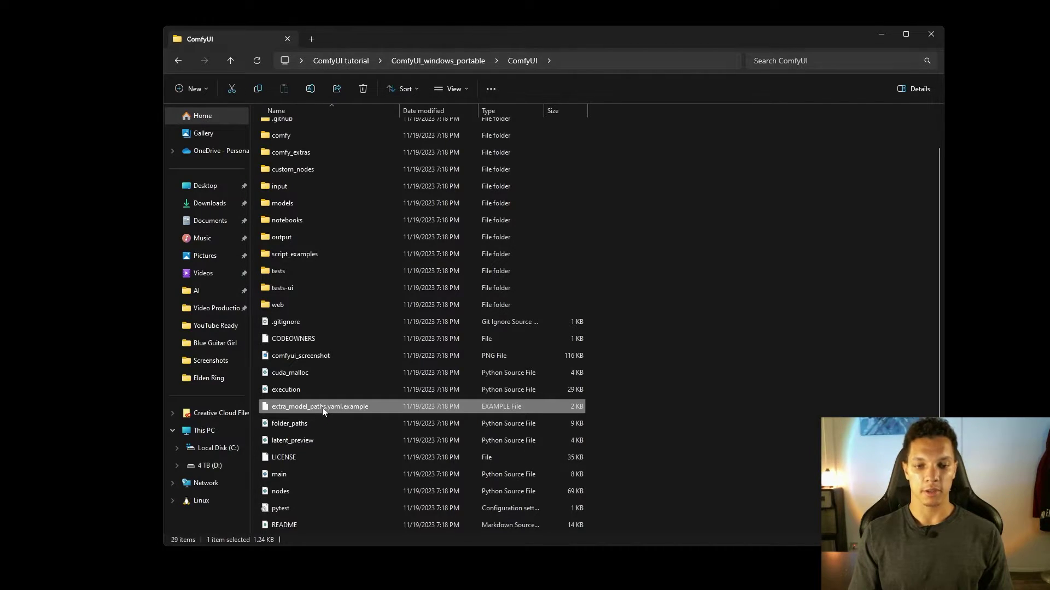
Rename extra_model_paths.yaml.example to extra_model_paths.yaml, accepting the extension-change warning
{"action": "left_click", "coordinate": [331, 407]}
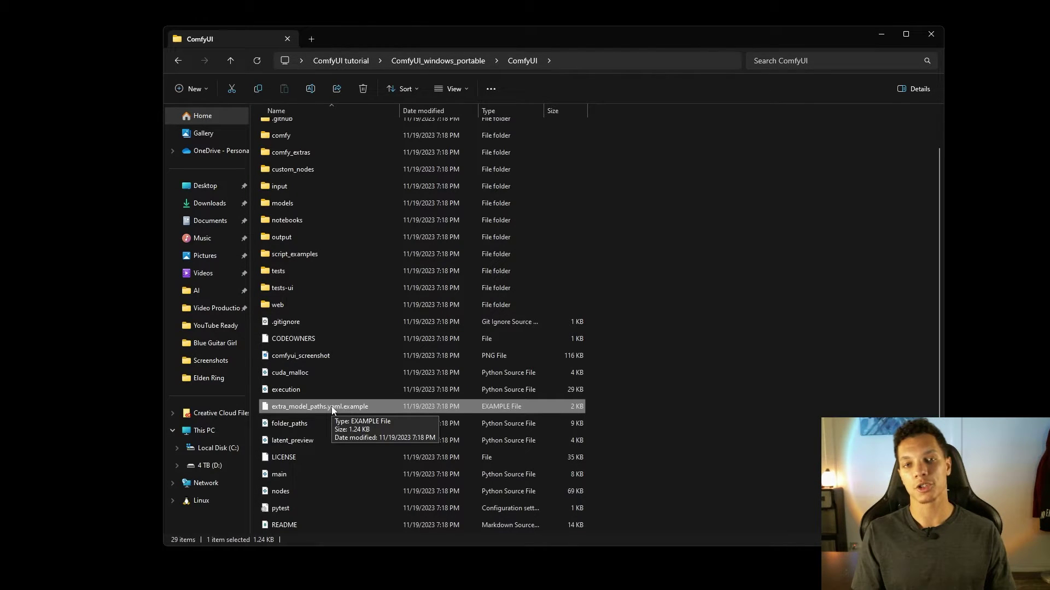
{"action": "left_click", "coordinate": [331, 406]}
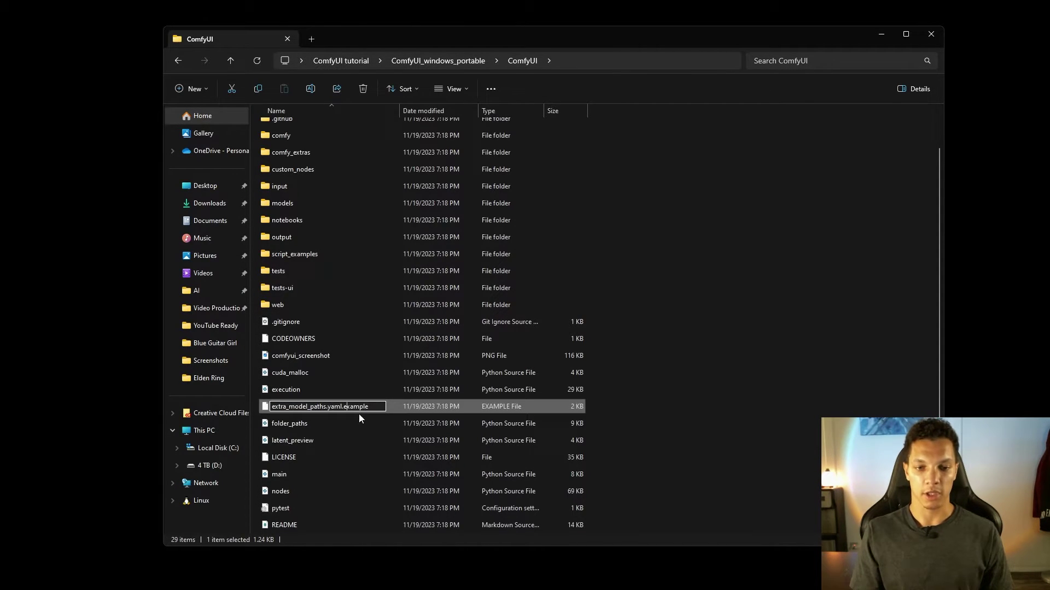
{"action": "key", "text": "End"}
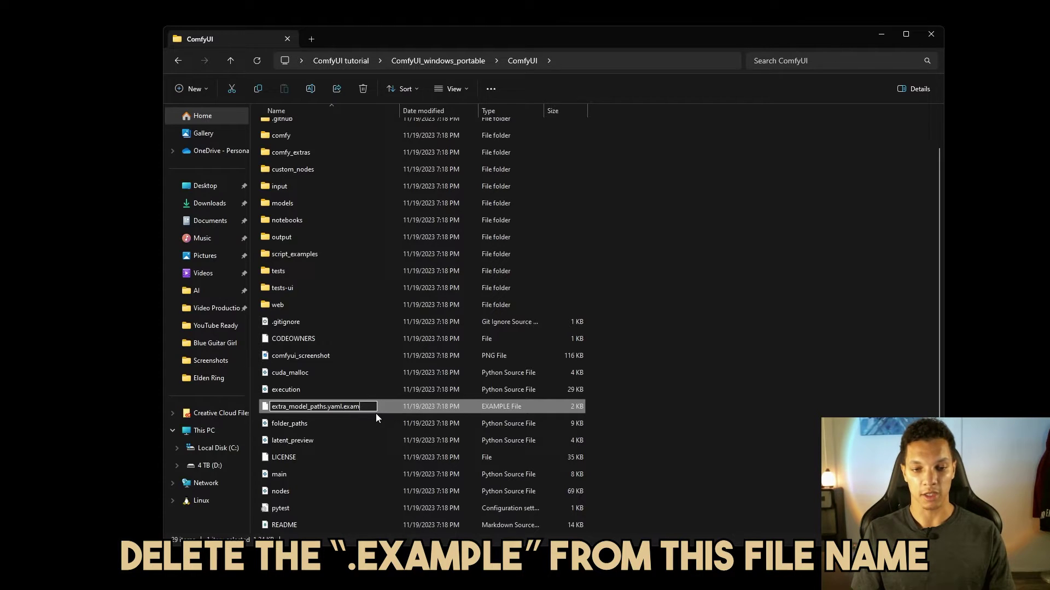
{"action": "key", "text": "BackSpace"}
{"action": "key", "text": "BackSpace"}
{"action": "key", "text": "BackSpace"}
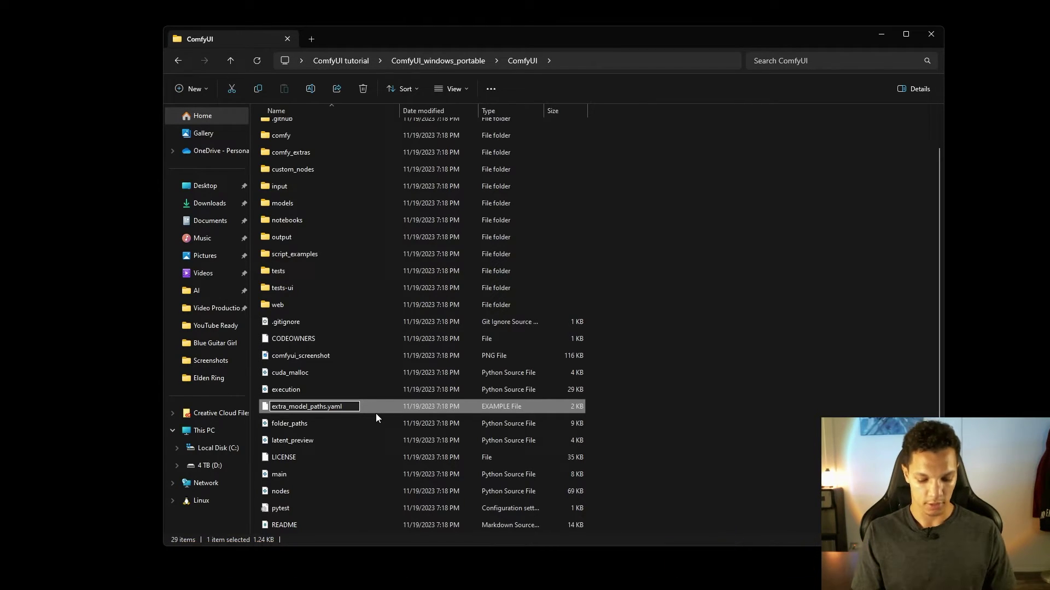
{"action": "key", "text": "Return"}
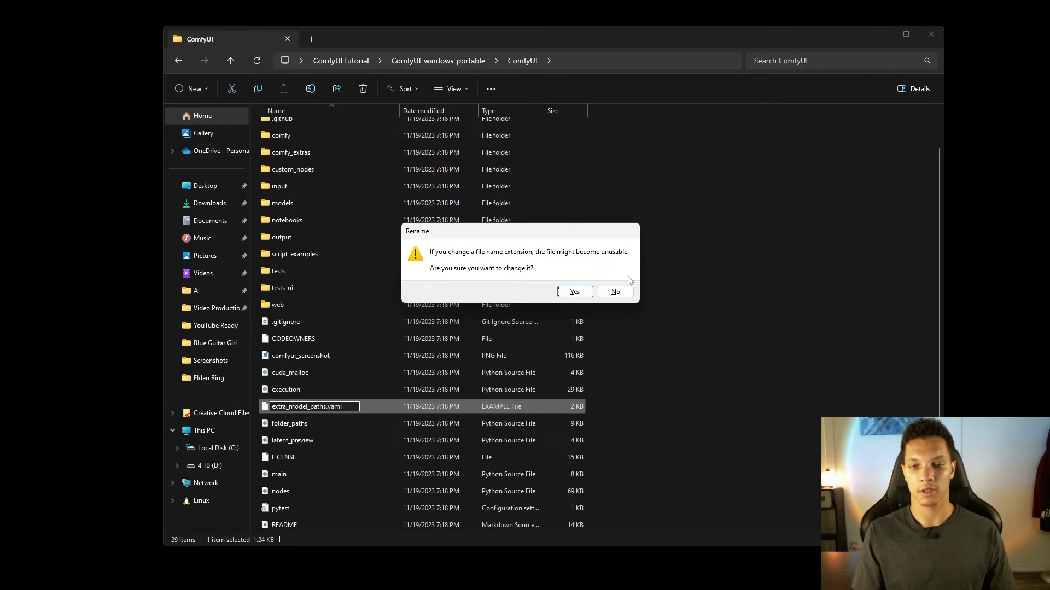
{"action": "left_click", "coordinate": [574, 292]}
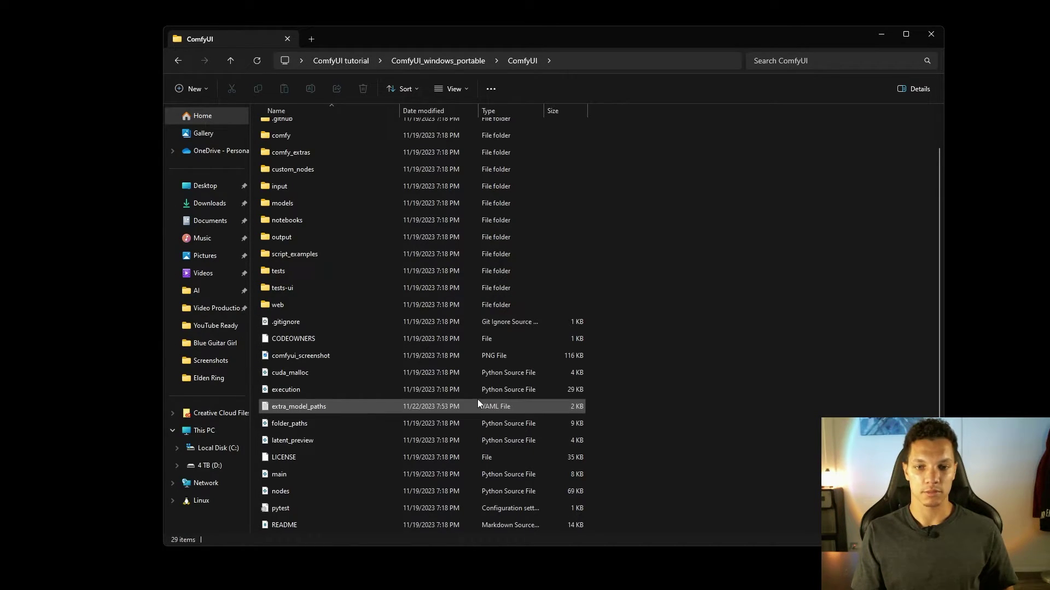
Return to ComfyUI_windows_portable via the address-bar breadcrumb
{"action": "left_click", "coordinate": [239, 64]}
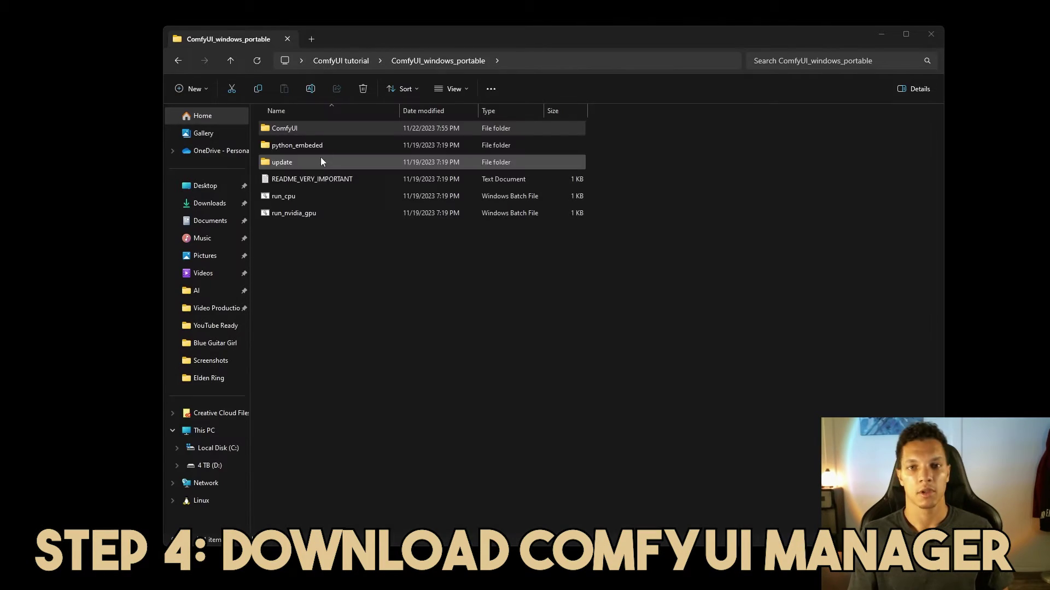
Navigate into ComfyUI > custom_nodes and open a command prompt from the address bar there
{"action": "left_click", "coordinate": [316, 129]}
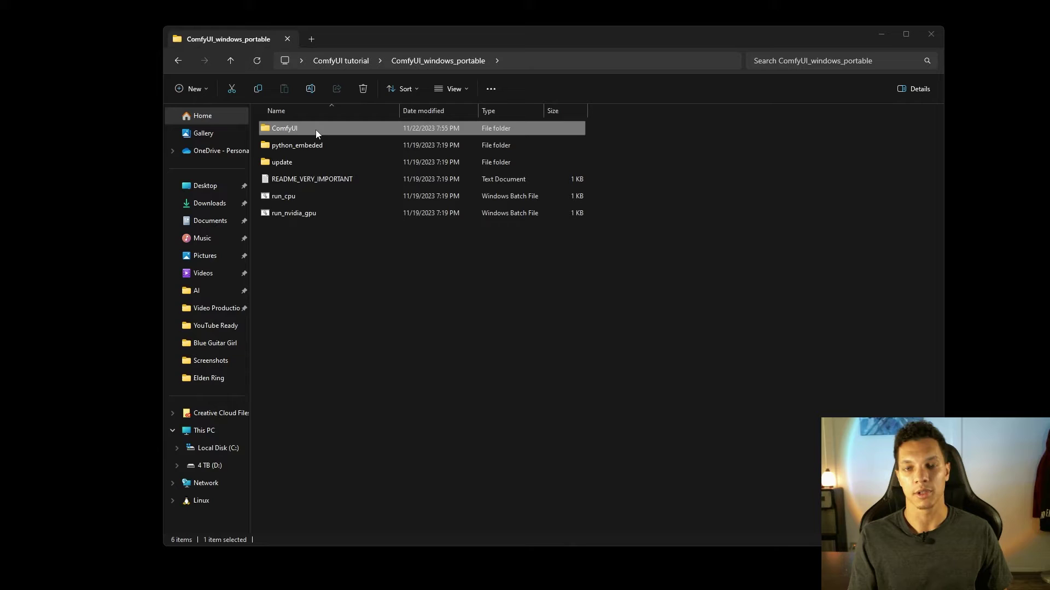
{"action": "double_click", "coordinate": [316, 129]}
{"action": "double_click", "coordinate": [328, 231]}
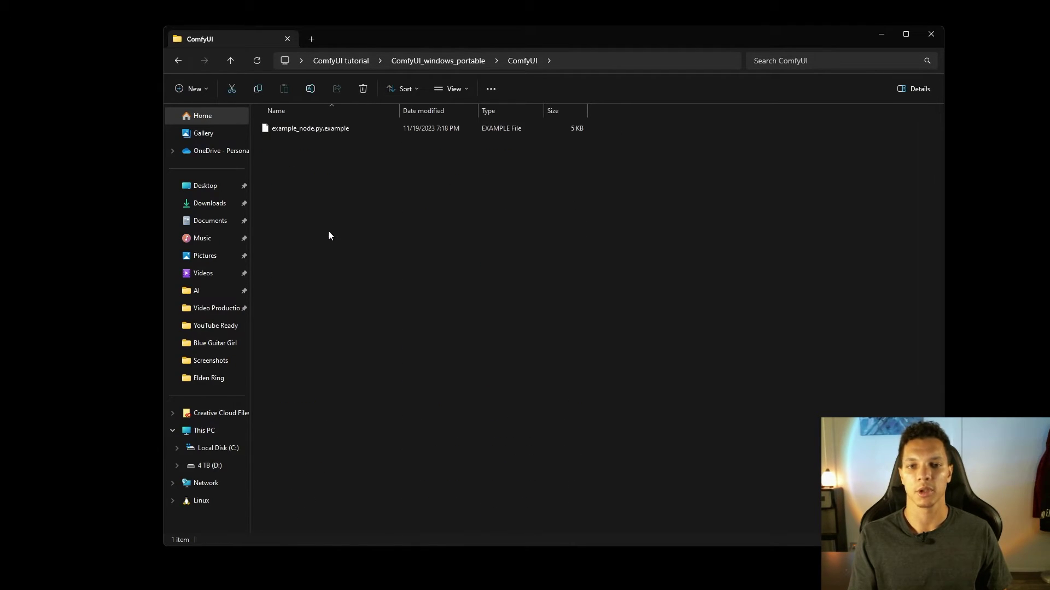
{"action": "left_click", "coordinate": [629, 61]}
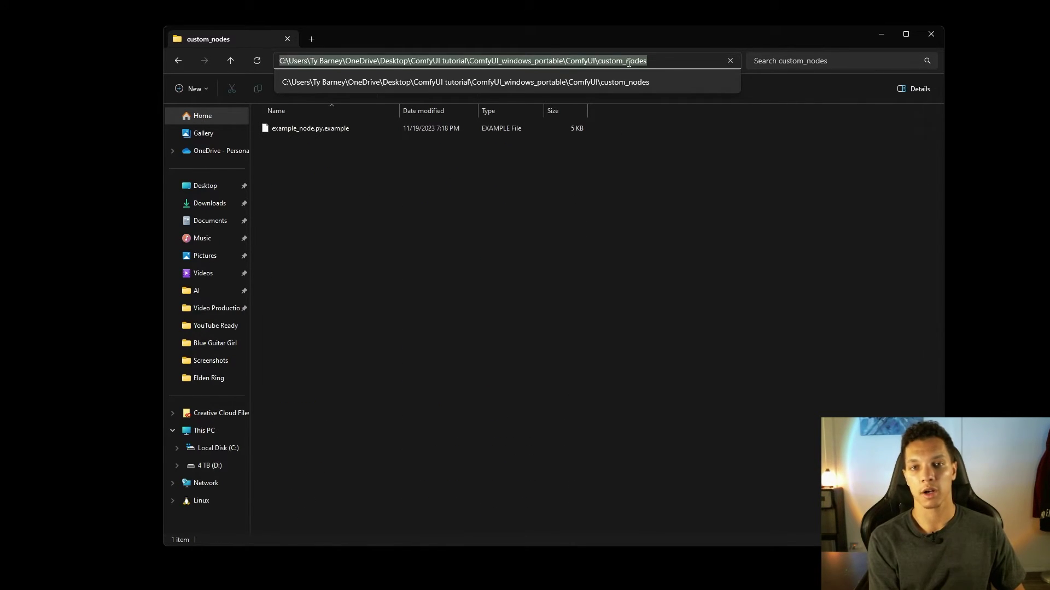
{"action": "type", "text": "cd"}
{"action": "key", "text": "Return"}
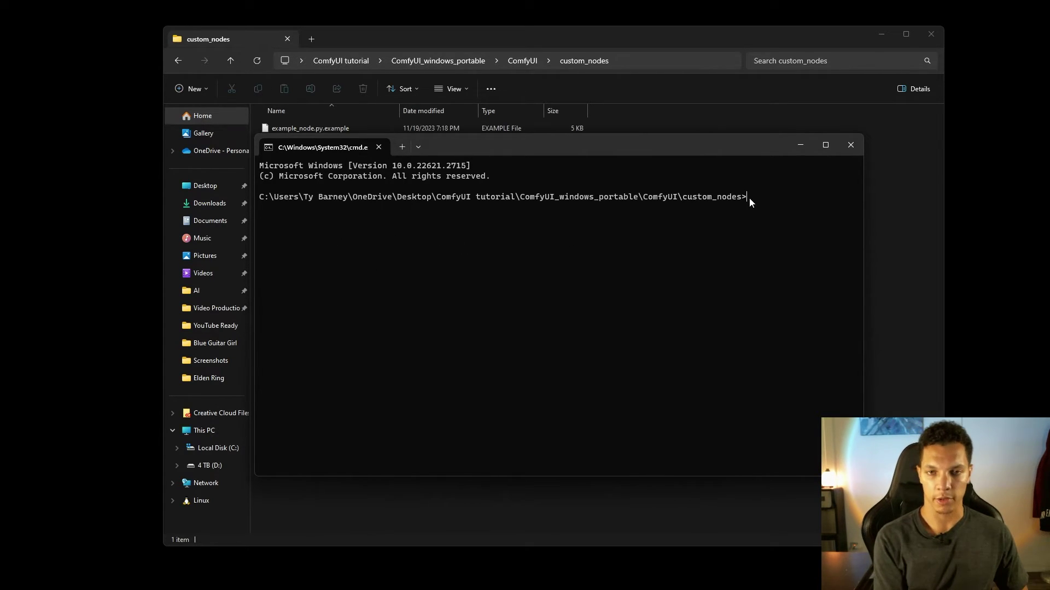
Run git clone with the pasted ComfyUI-Manager GitHub URL to clone it into custom_nodes
{"action": "type", "text": "git clone"}
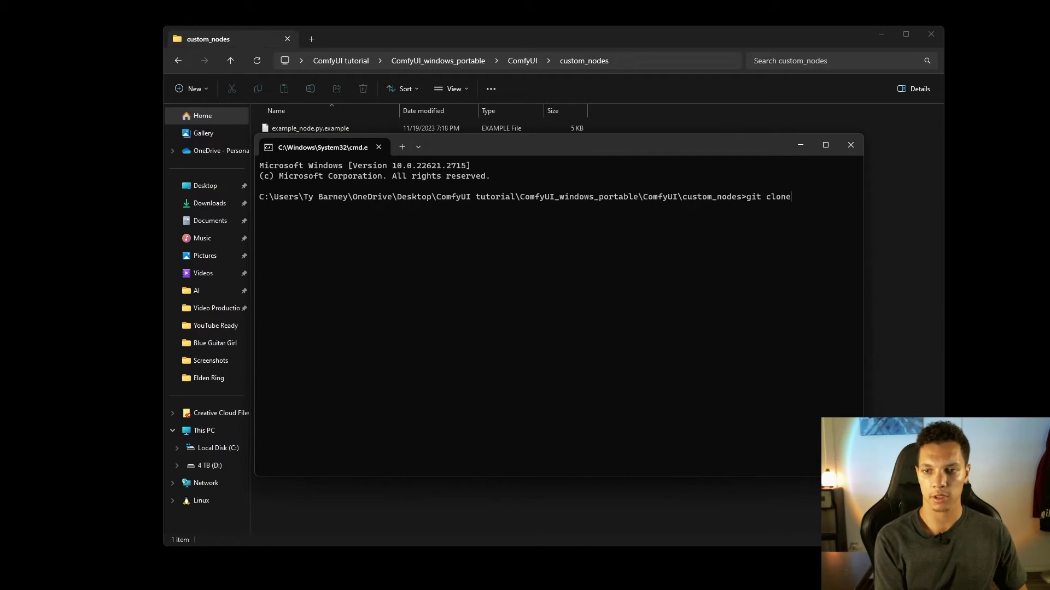
{"action": "type", "text": "https://github.com/ltdrdata/ComfyUI-Manager"}
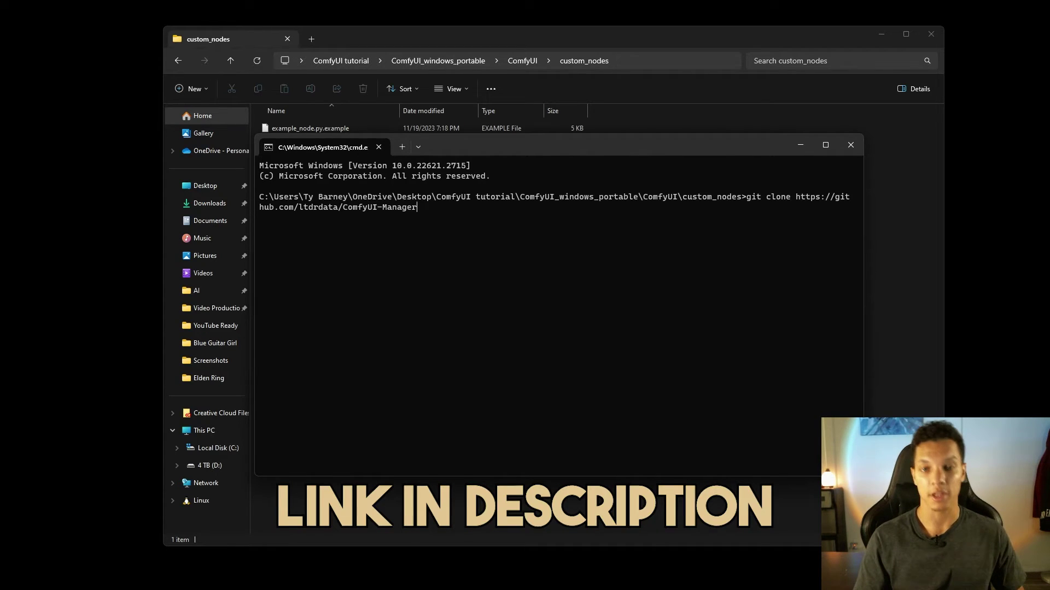
{"action": "key", "text": "Return"}
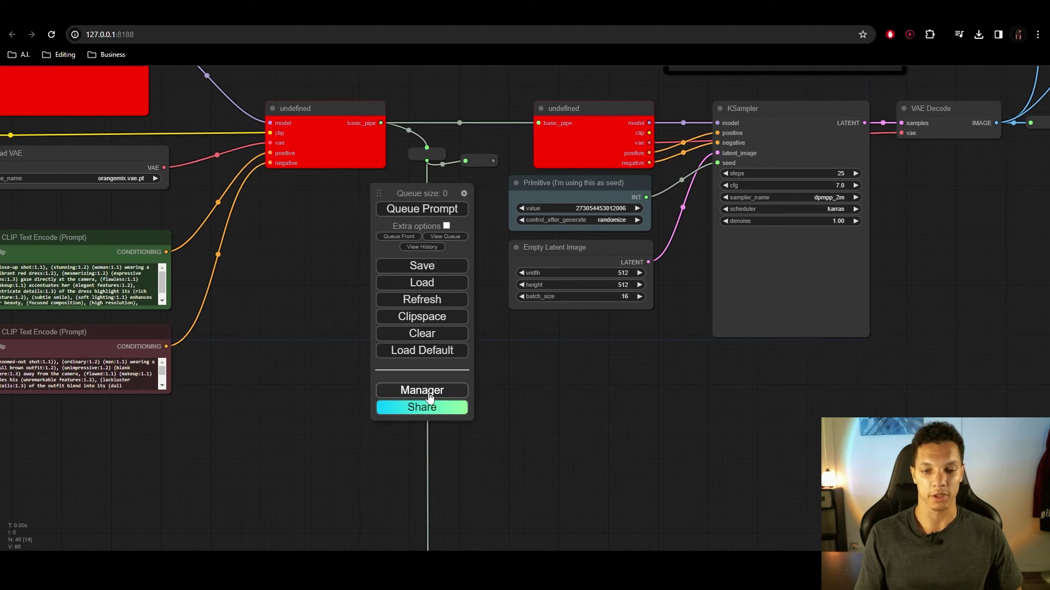
Open the ComfyUI Manager Menu via the Manager button in the side menu
{"action": "left_click", "coordinate": [425, 391]}
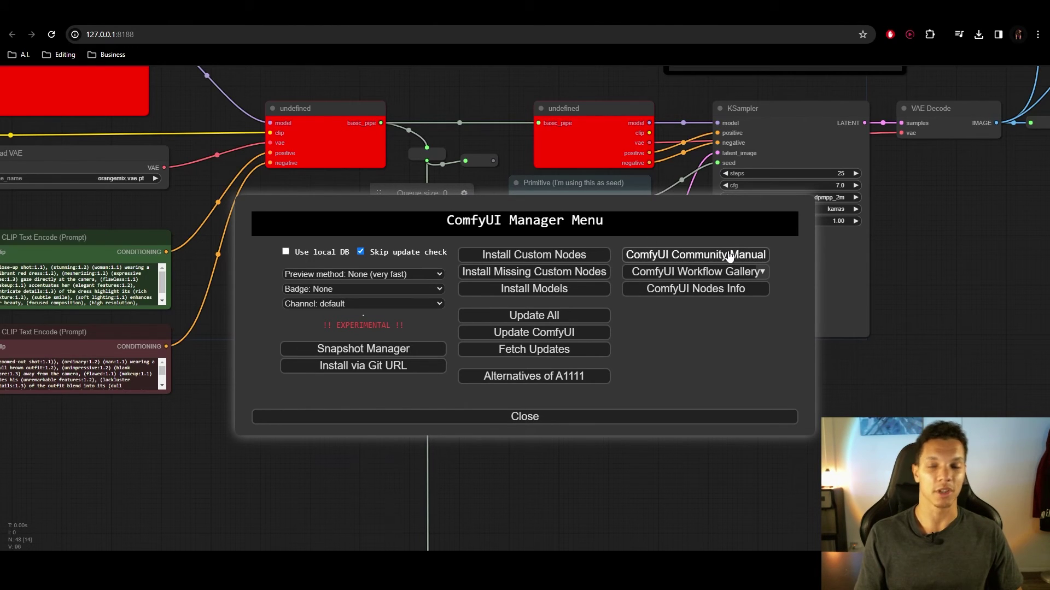